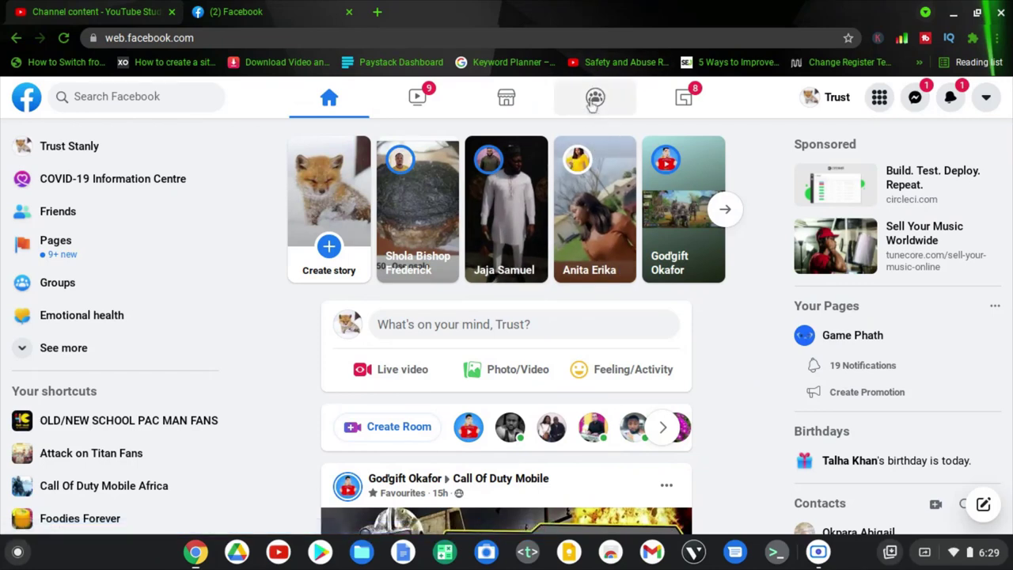
# - Go from the news feed to Groups using the top navigation bar
pyautogui.click(593, 103)
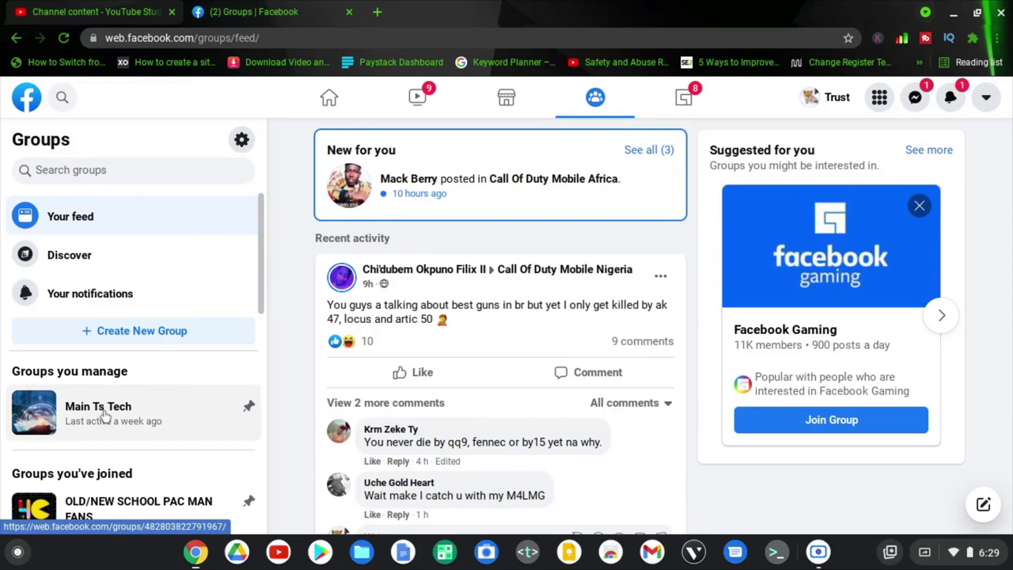
# - Open Main Ts Tech from the Groups you manage list in the sidebar
pyautogui.click(105, 418)
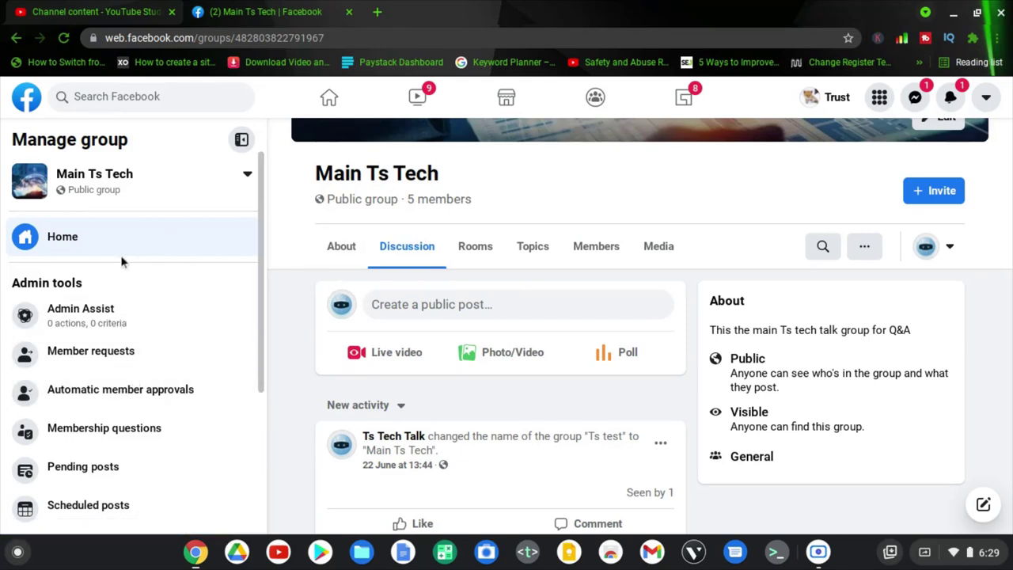
pyautogui.scroll(-1, 120, 255)
# - Open Group rules from the Manage group sidebar and choose Get Started
pyautogui.scroll(-5, 121, 261)
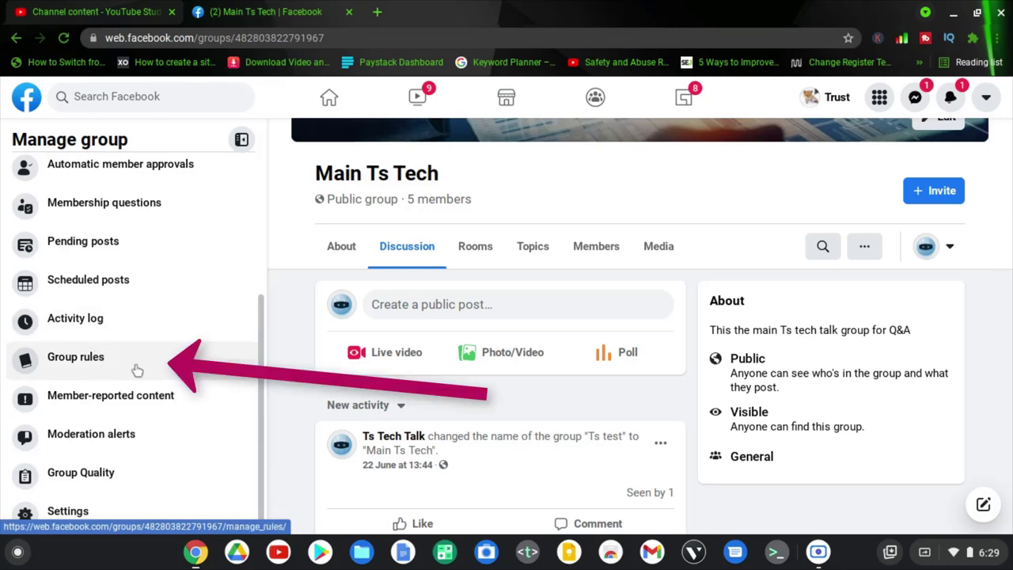
pyautogui.click(93, 362)
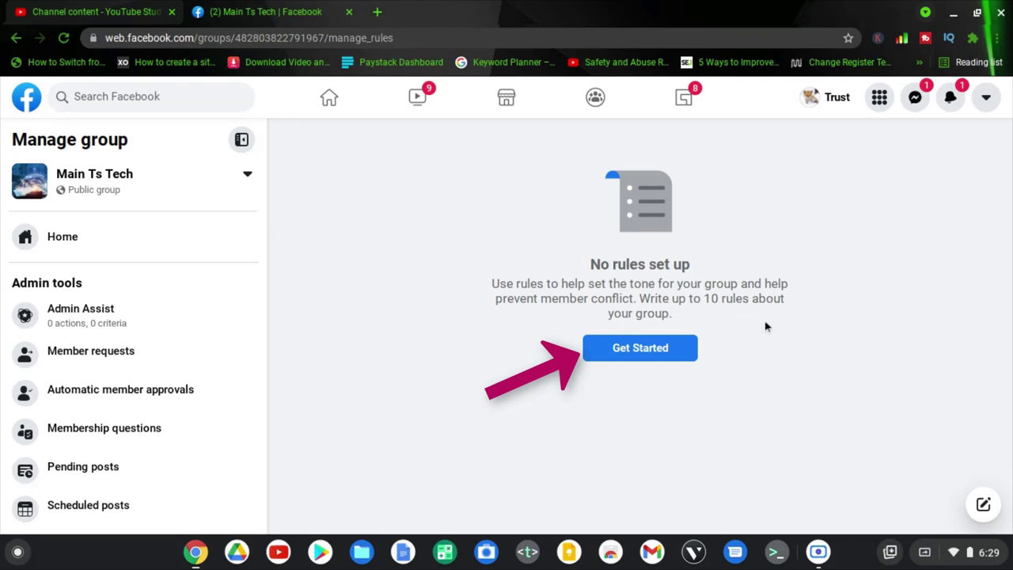
pyautogui.click(639, 349)
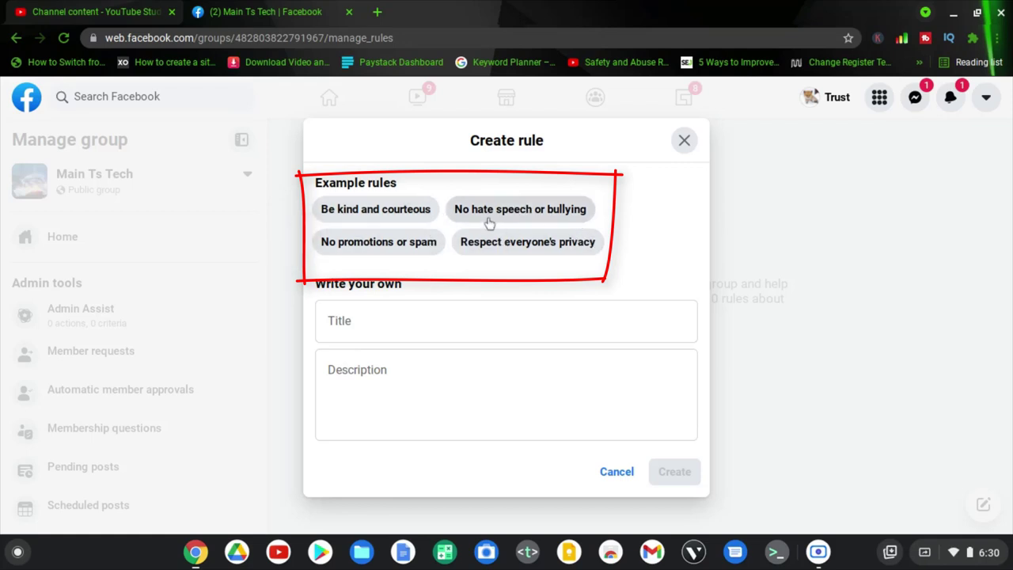
# - Create the rule 'Be kind and courteous' from its example suggestion
pyautogui.click(383, 207)
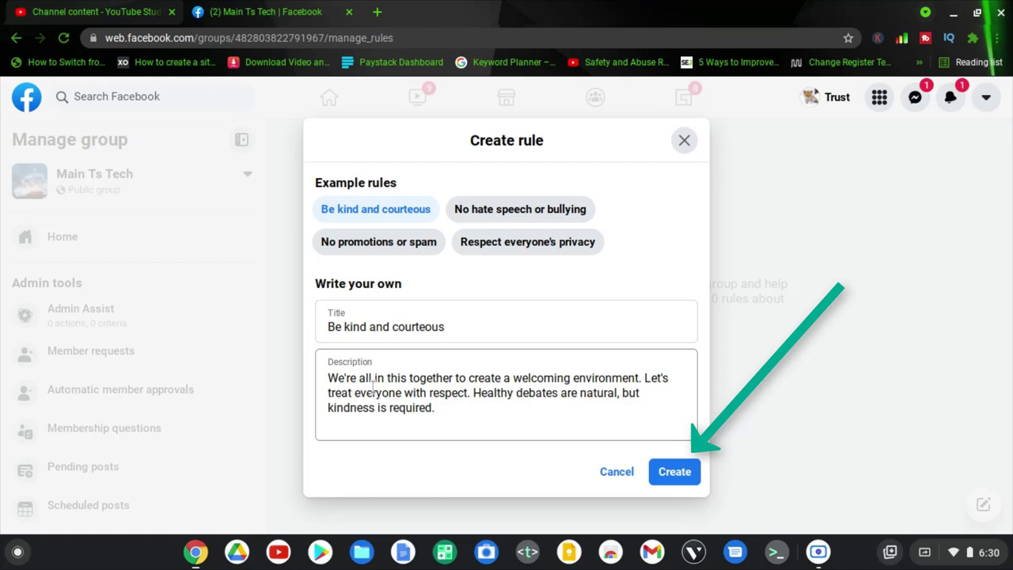
pyautogui.click(671, 472)
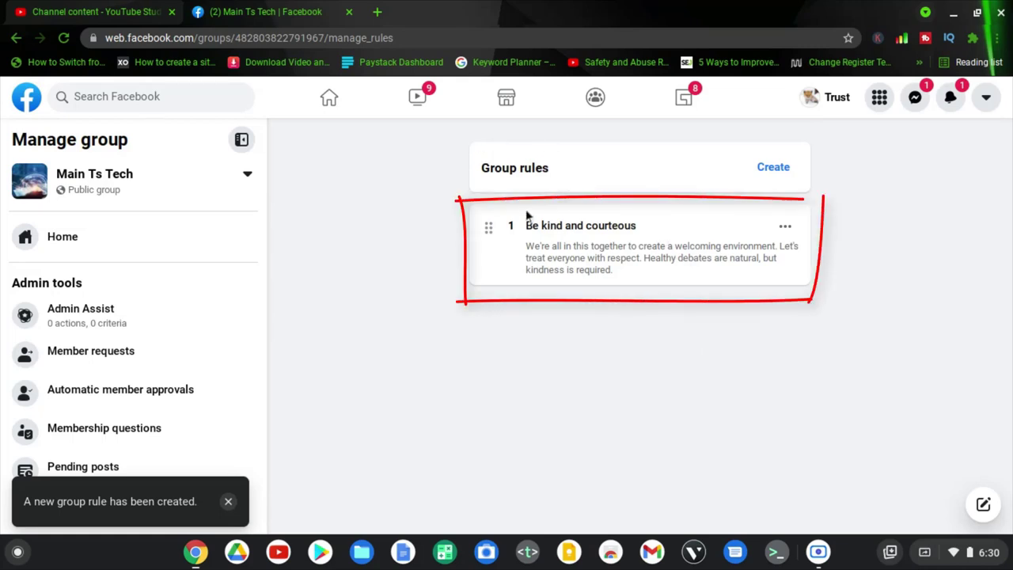
# - Add the example rules 'No hate speech or bullying' and 'No promotions or spam'
pyautogui.click(774, 168)
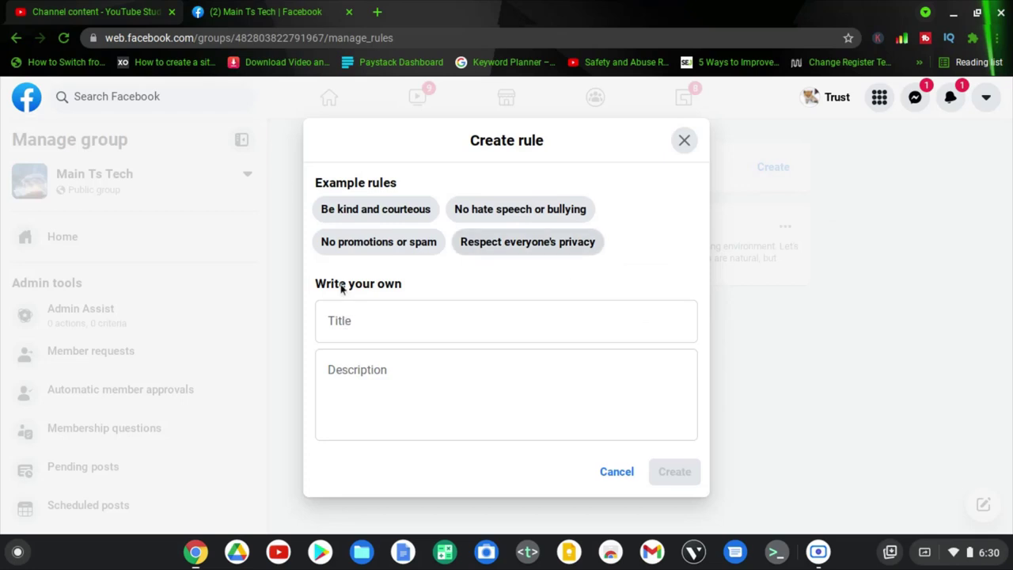
pyautogui.click(489, 215)
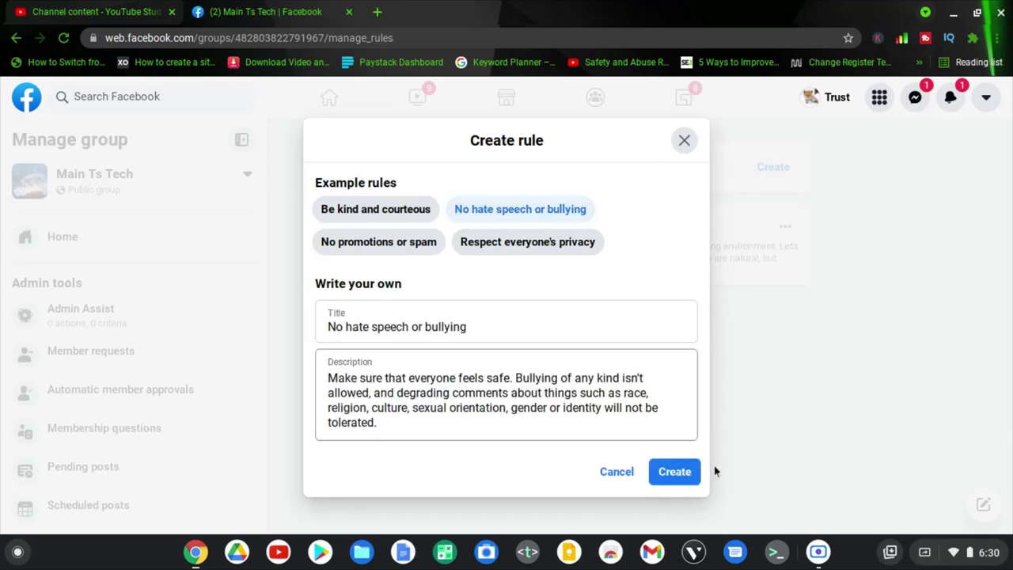
pyautogui.click(672, 472)
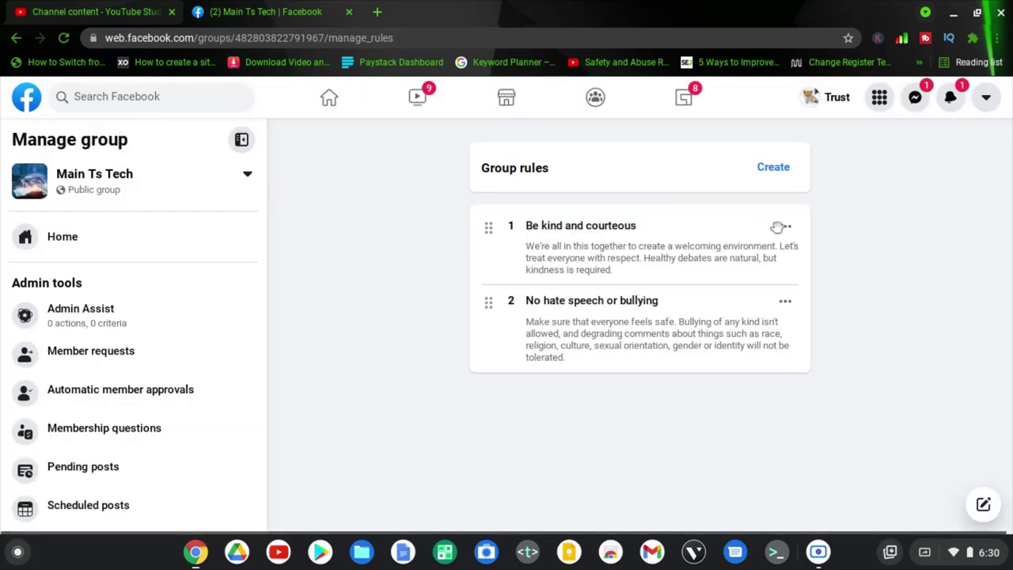
pyautogui.click(774, 168)
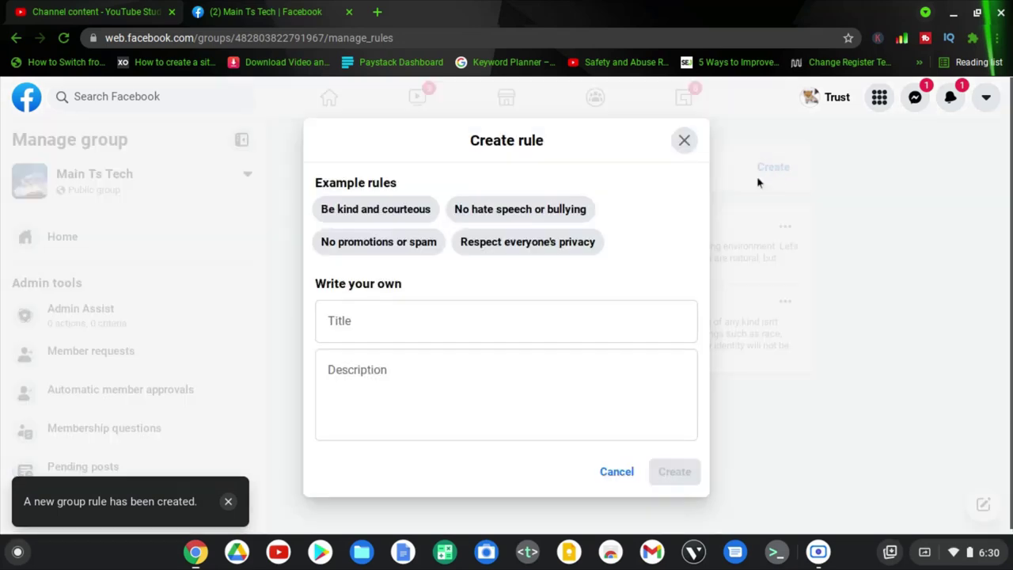
pyautogui.click(388, 242)
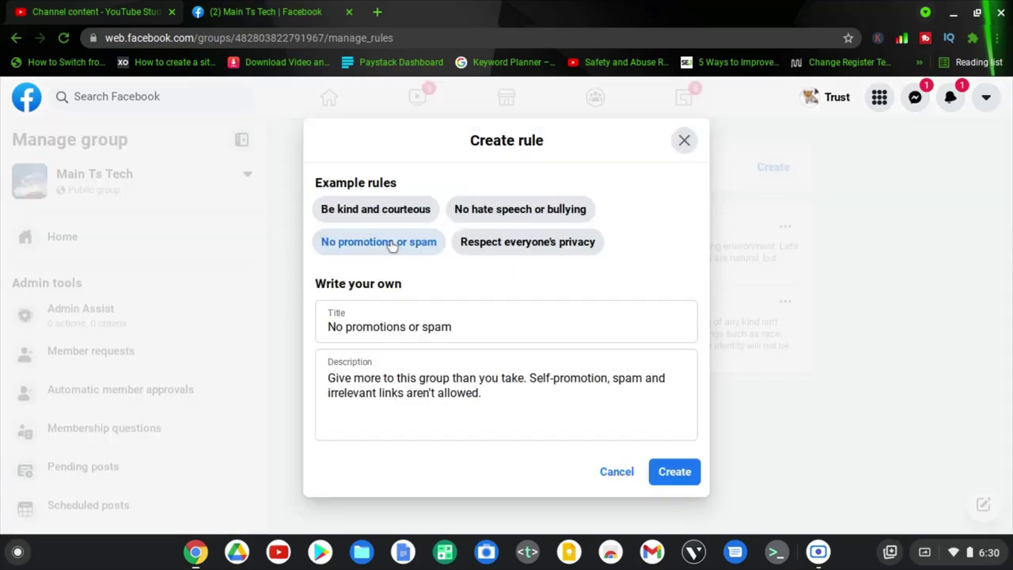
pyautogui.click(672, 473)
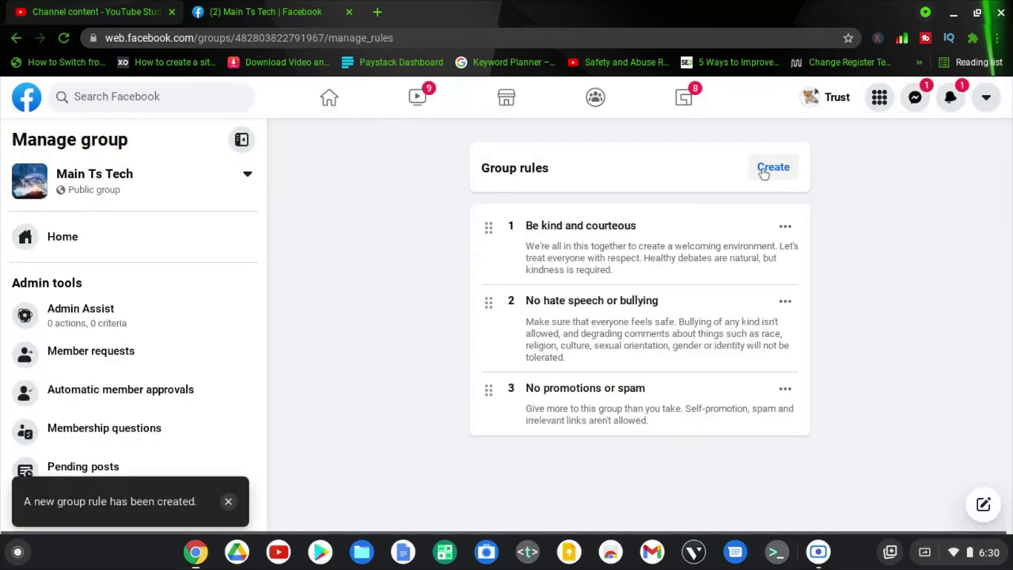
# - Add the example rule 'Respect everyone's privacy' and start a new custom rule
pyautogui.click(774, 168)
pyautogui.click(492, 245)
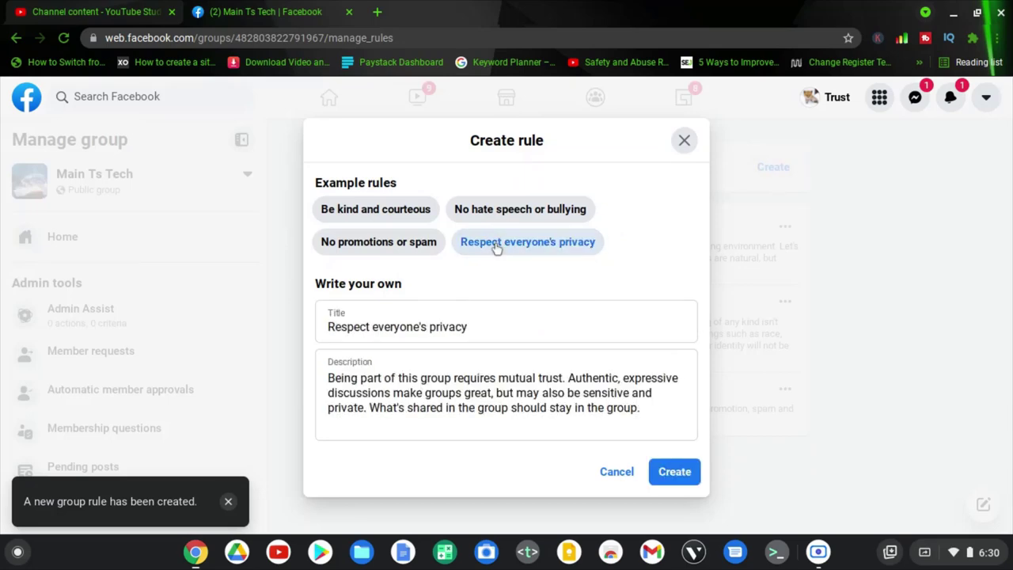
pyautogui.click(677, 478)
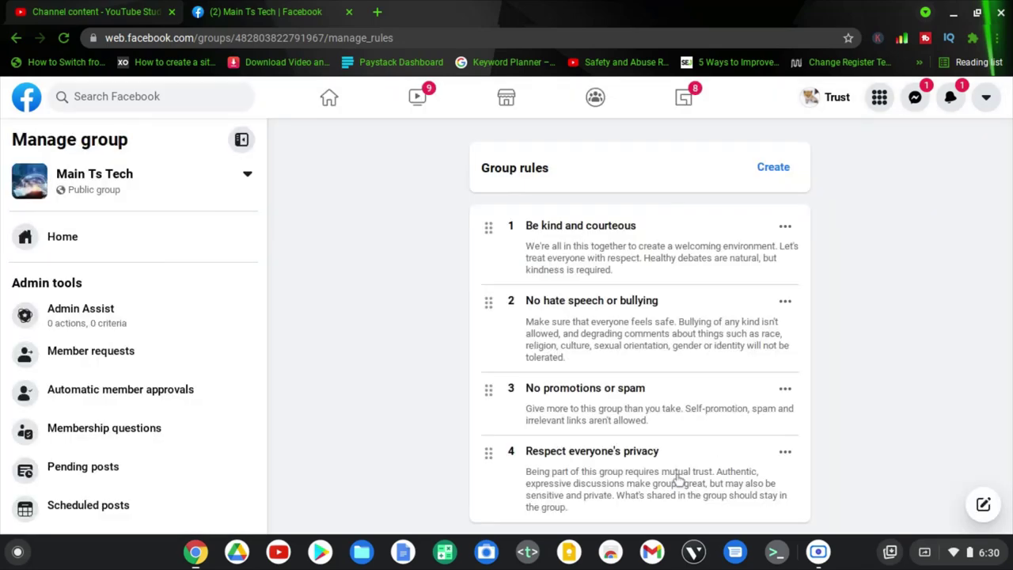
pyautogui.click(780, 172)
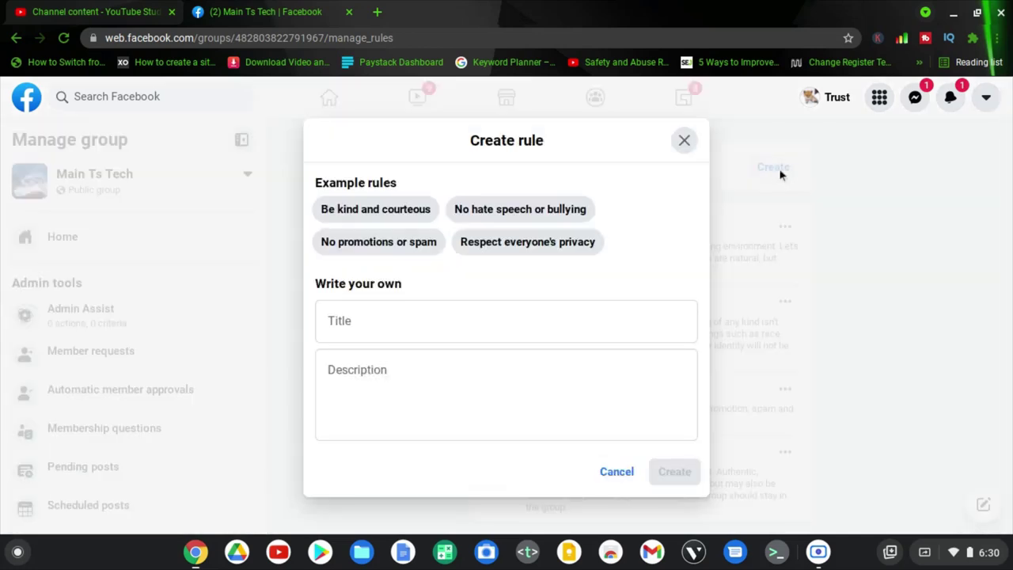
pyautogui.click(503, 326)
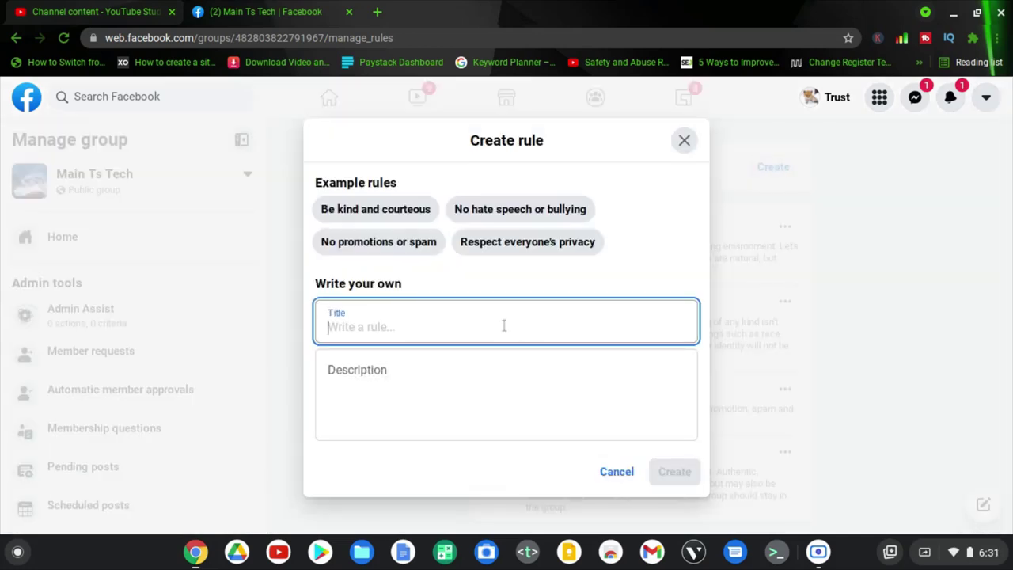
# - Create rule 'No Link sharing without permission', asking members to contact the admin before sharing links
pyautogui.write('No')
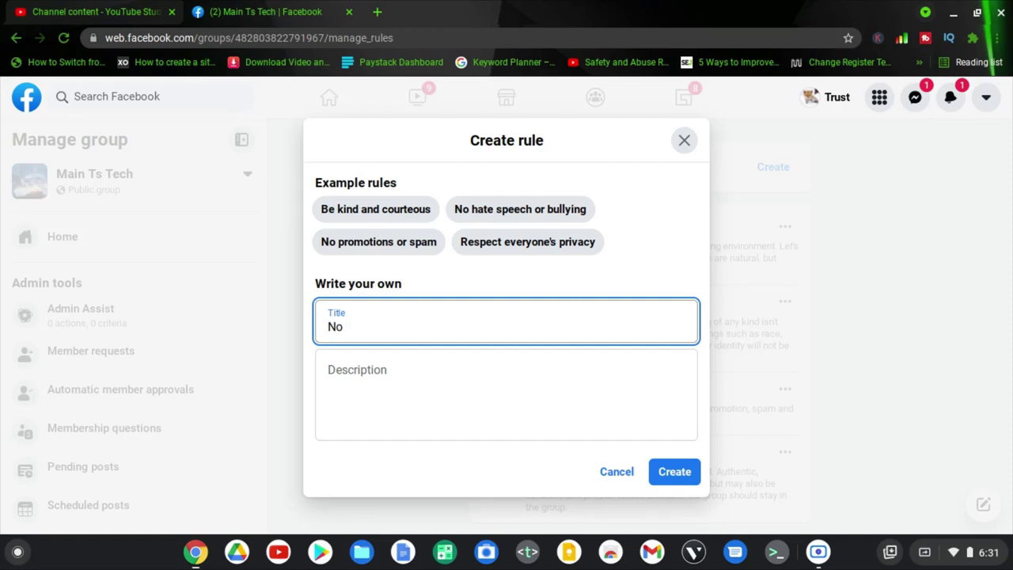
pyautogui.write('Link shar')
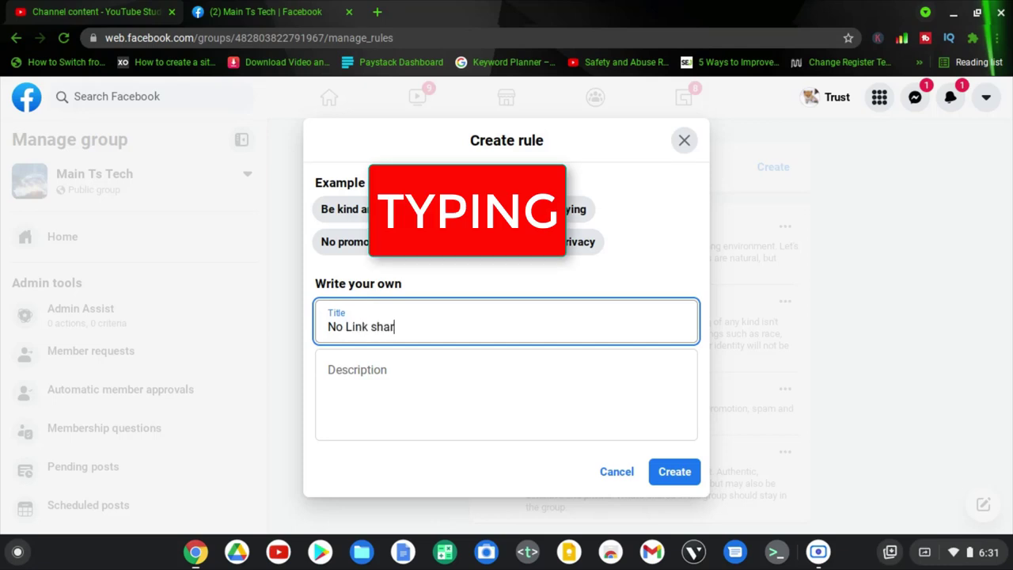
pyautogui.write('ing without permission')
pyautogui.press('Tab')
pyautogui.write('PleaDo not share ')
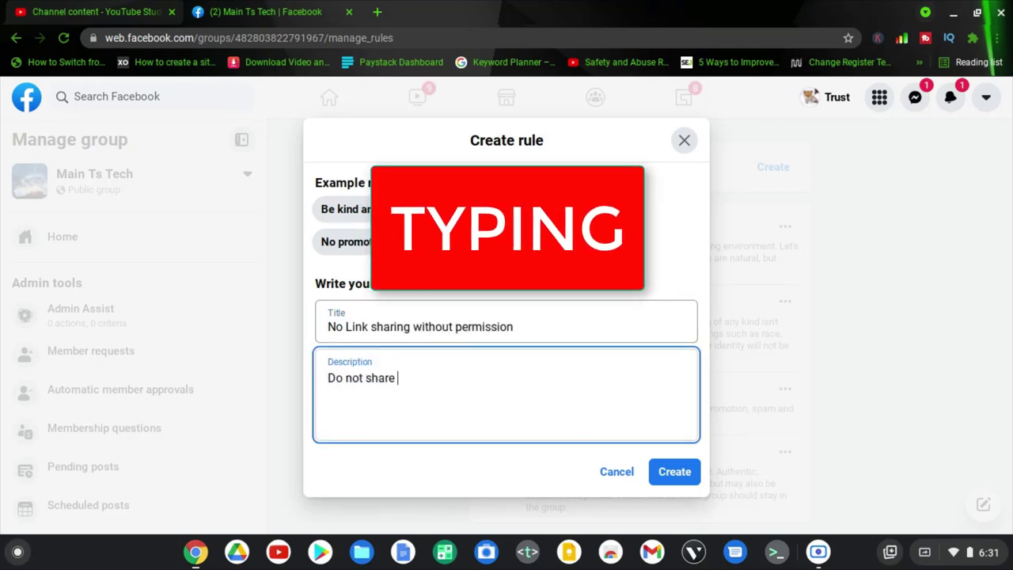
pyautogui.write('irrelevant links here and do contact then')
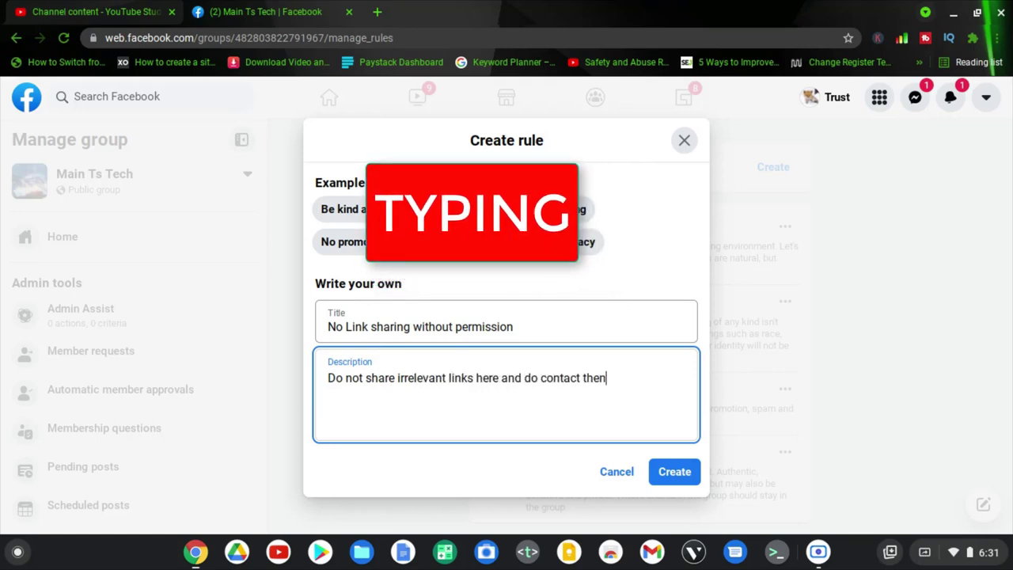
pyautogui.press('BackSpace')
pyautogui.write('admin bef')
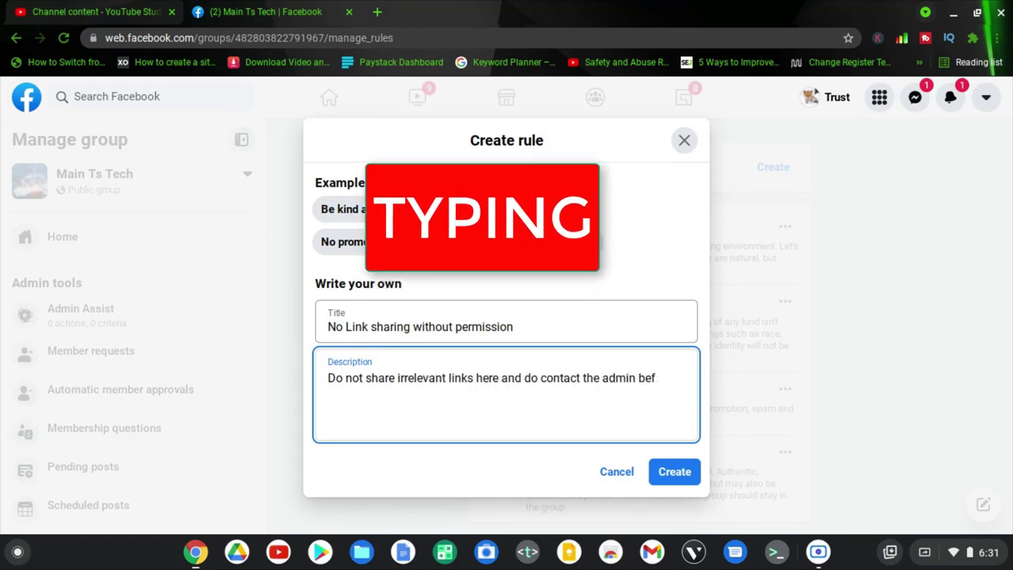
pyautogui.write('ore sharing any link on this group')
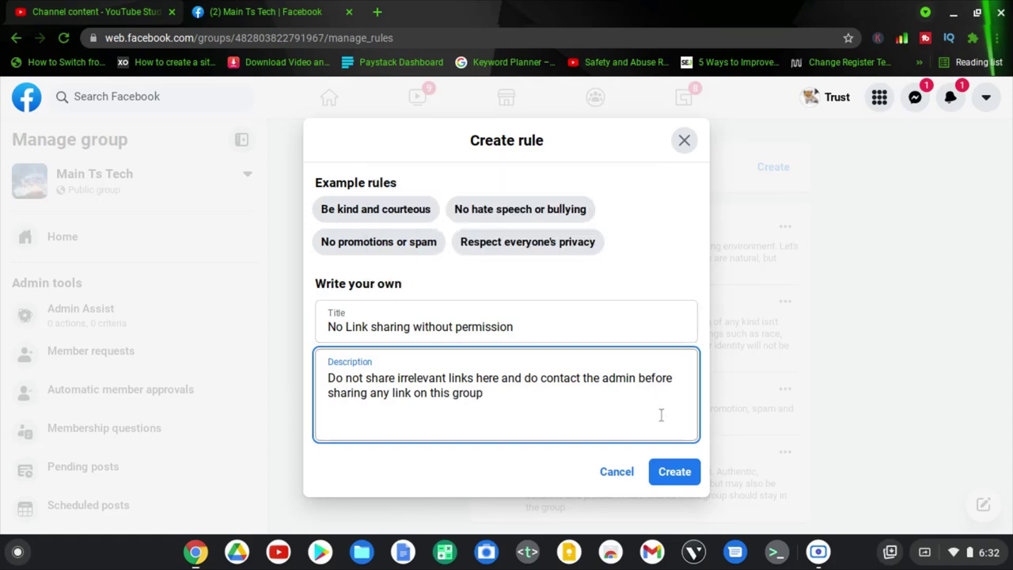
pyautogui.click(674, 473)
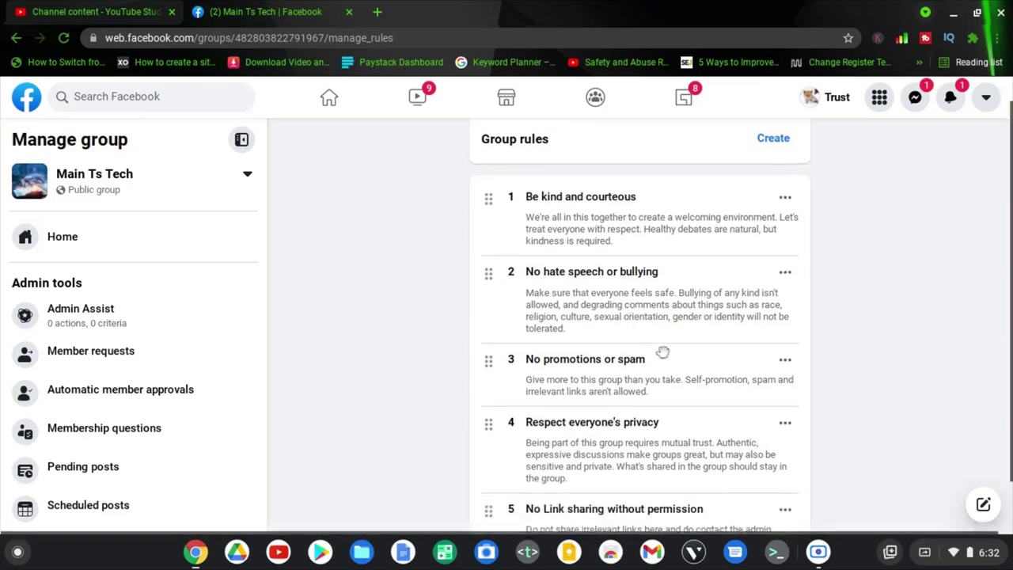
pyautogui.scroll(-1, 663, 353)
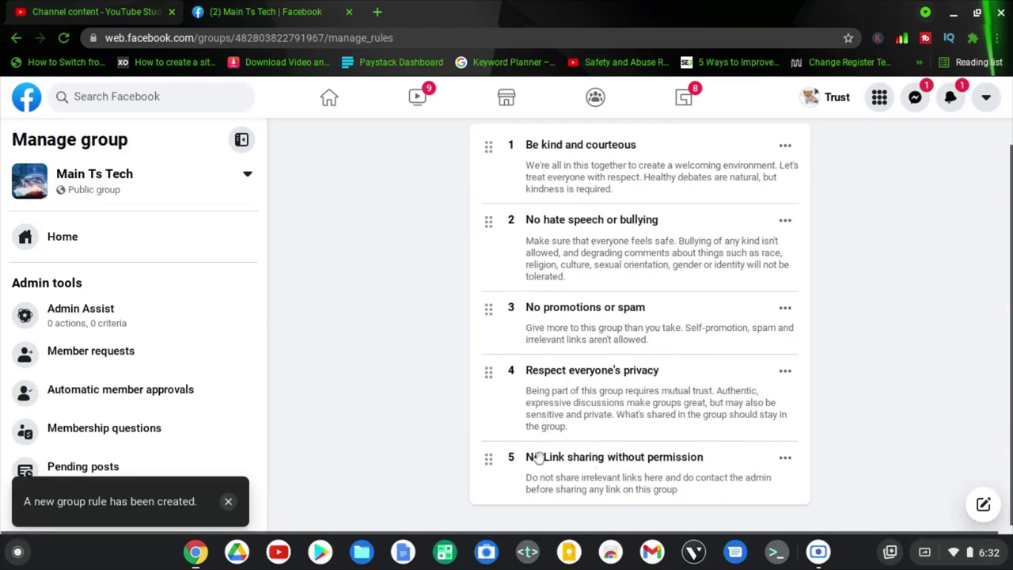
# - Drag 'No Link sharing without permission' up and 'Be kind and courteous' below 'No hate speech or bullying'
pyautogui.scroll(1, 631, 457)
pyautogui.scroll(-1, 616, 405)
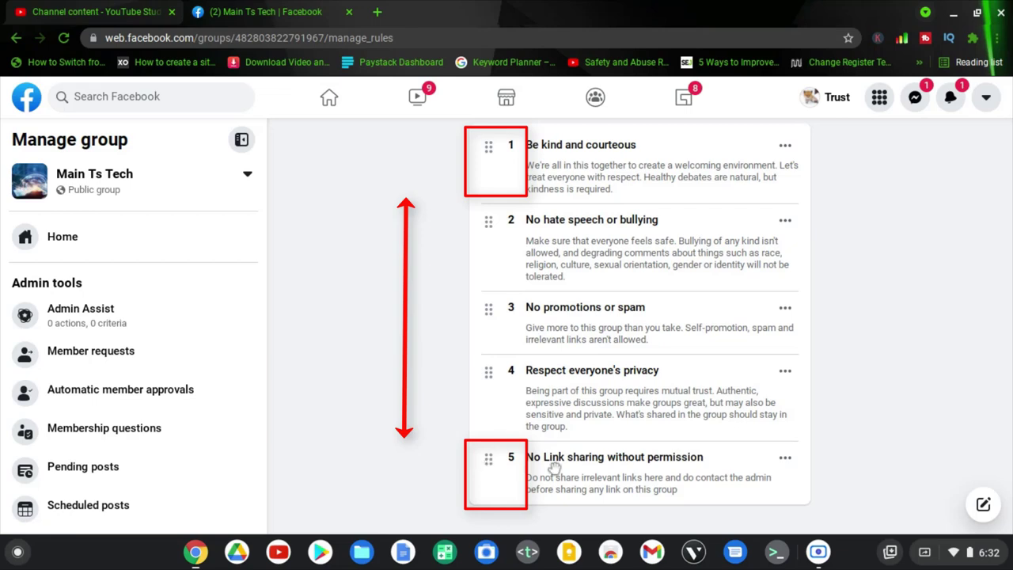
pyautogui.moveTo(490, 462); pyautogui.dragTo(482, 153)
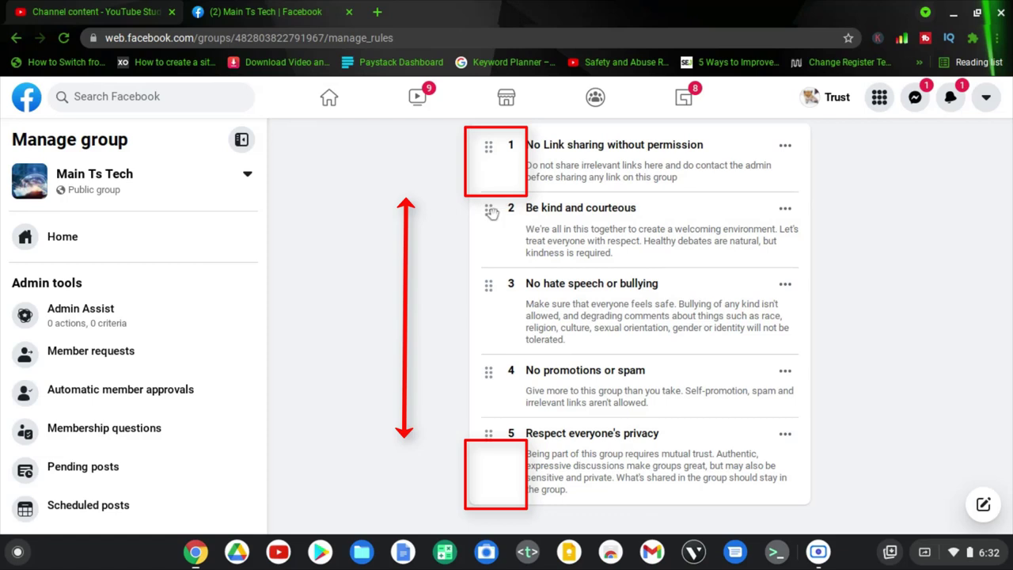
pyautogui.moveTo(491, 211); pyautogui.dragTo(492, 300)
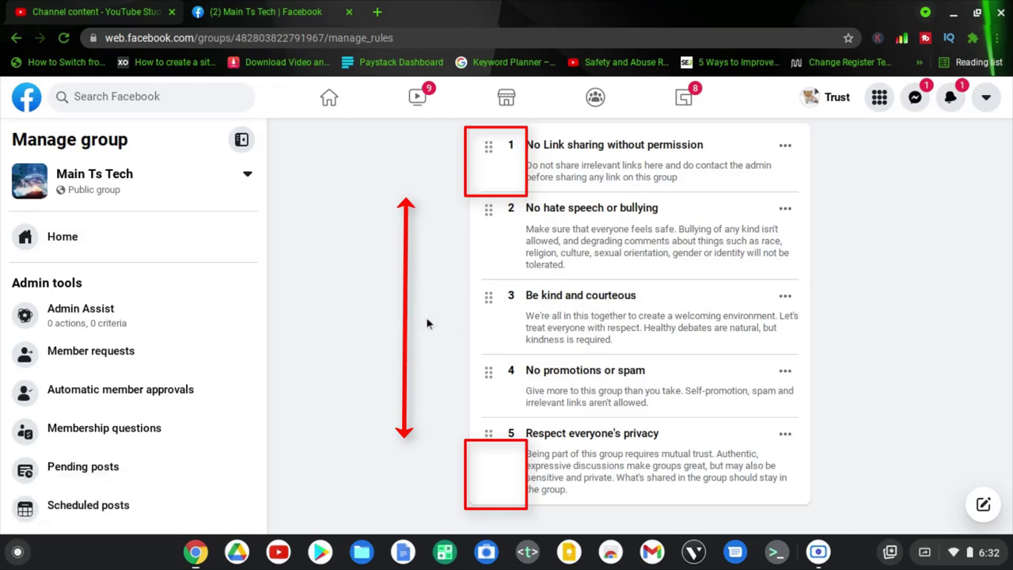
pyautogui.click(69, 236)
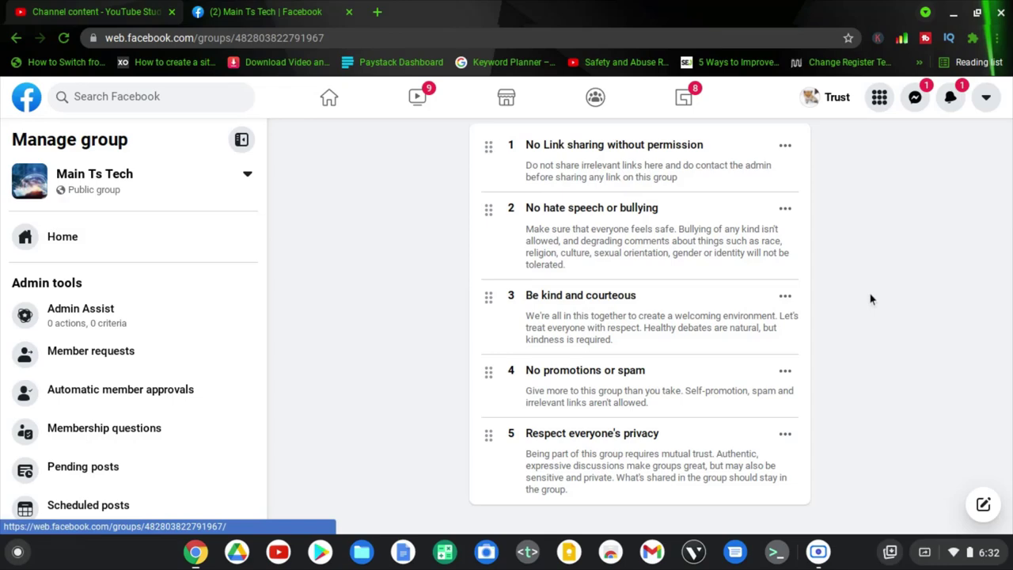
# - Scroll the Main Ts Tech discussion page down and back up
pyautogui.scroll(2, 871, 299)
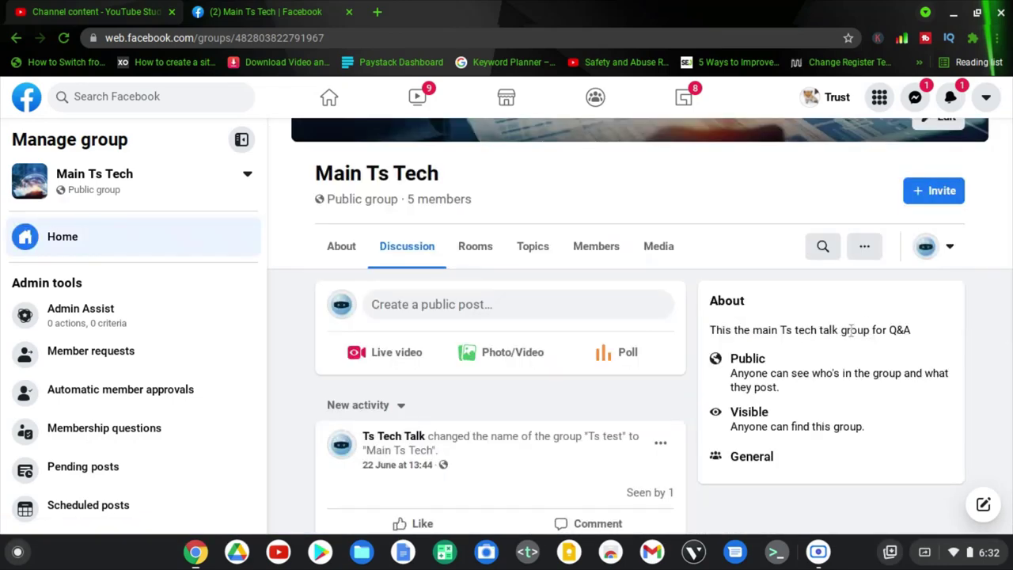
pyautogui.scroll(-3, 849, 329)
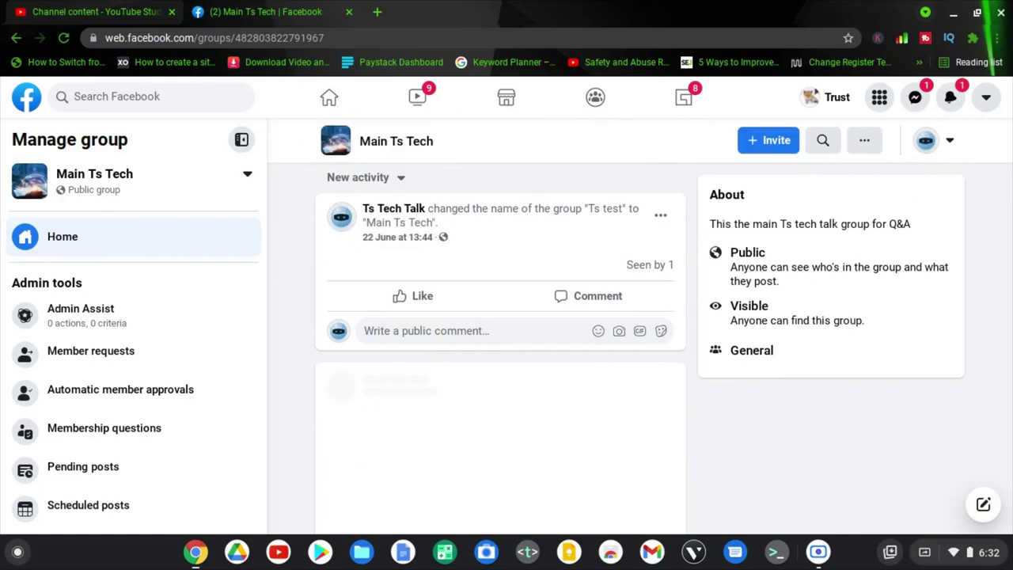
pyautogui.scroll(3, 760, 317)
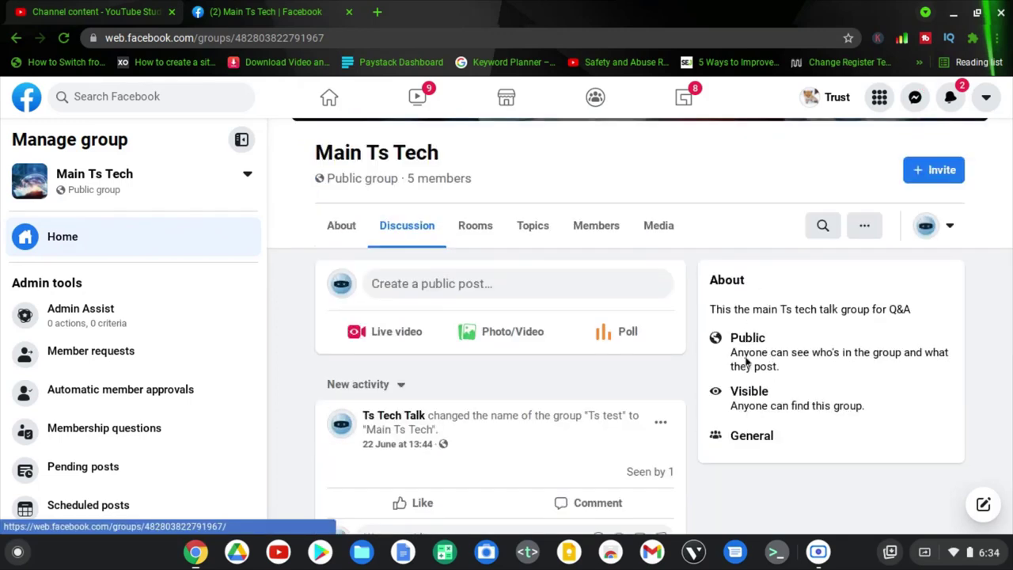
# - On the About page, review the reordered admin rules, collapsing and re-expanding 'Respect everyone's privacy'
pyautogui.click(341, 228)
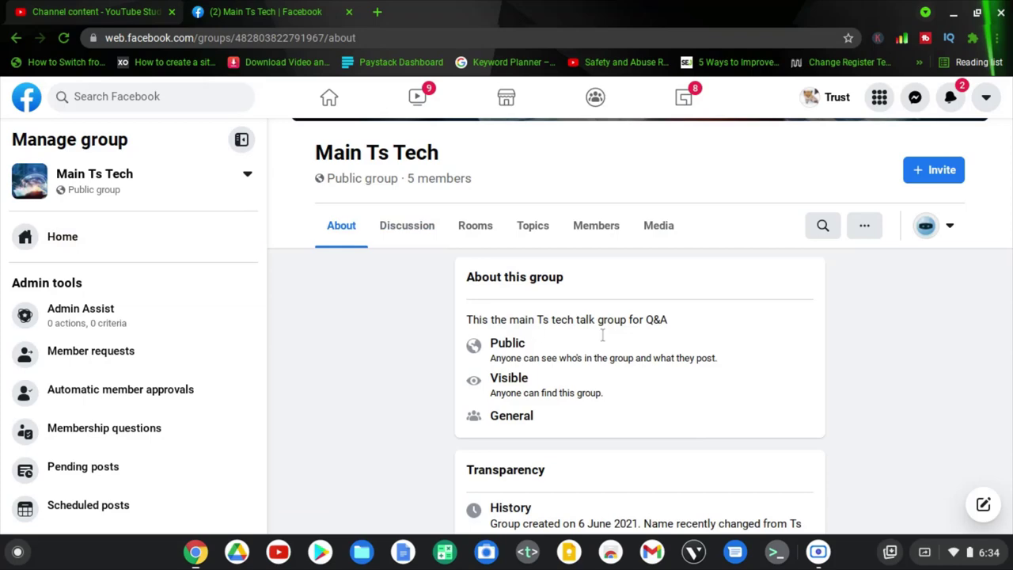
pyautogui.scroll(-10, 604, 335)
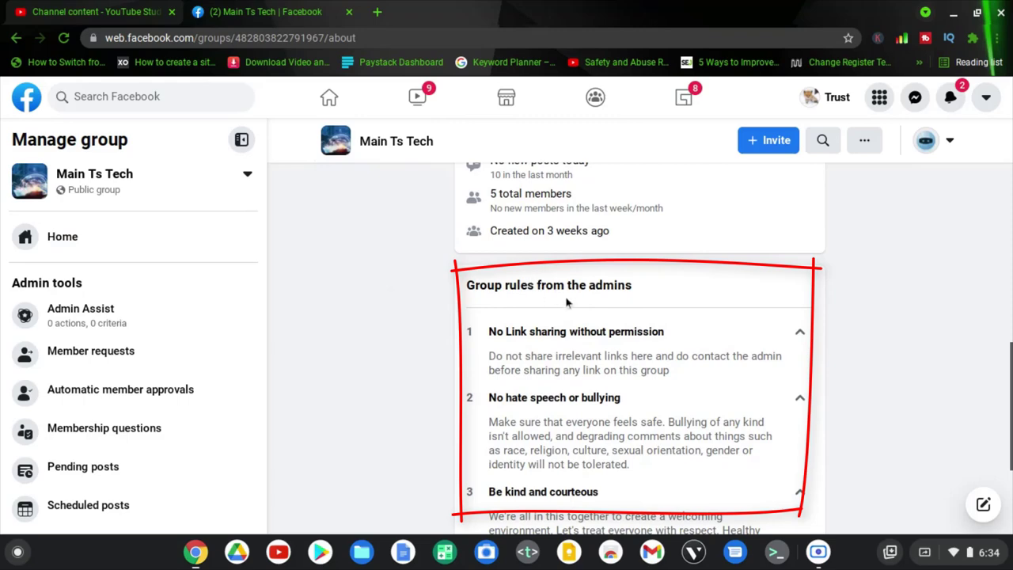
pyautogui.scroll(-5, 612, 316)
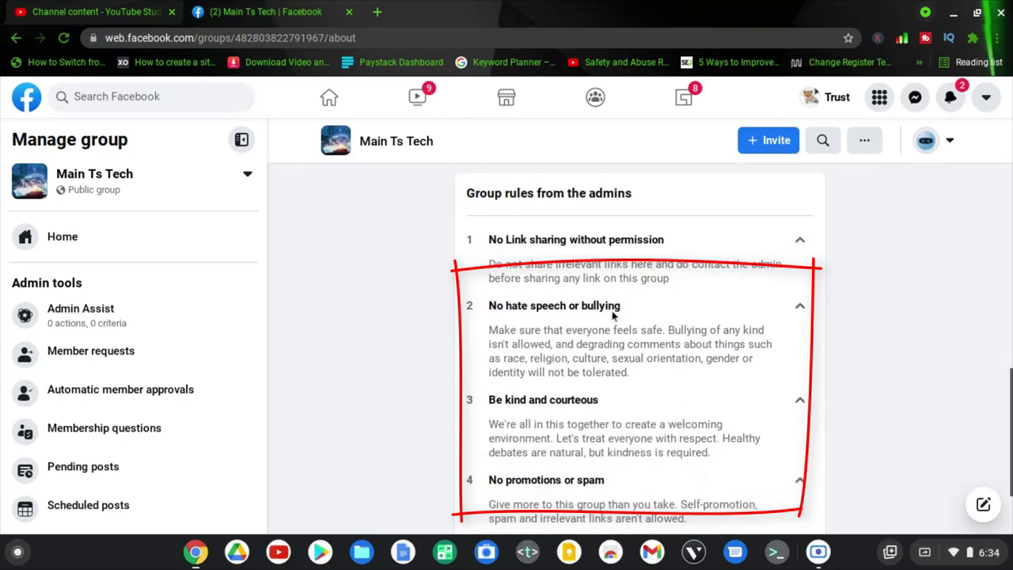
pyautogui.scroll(-1, 612, 316)
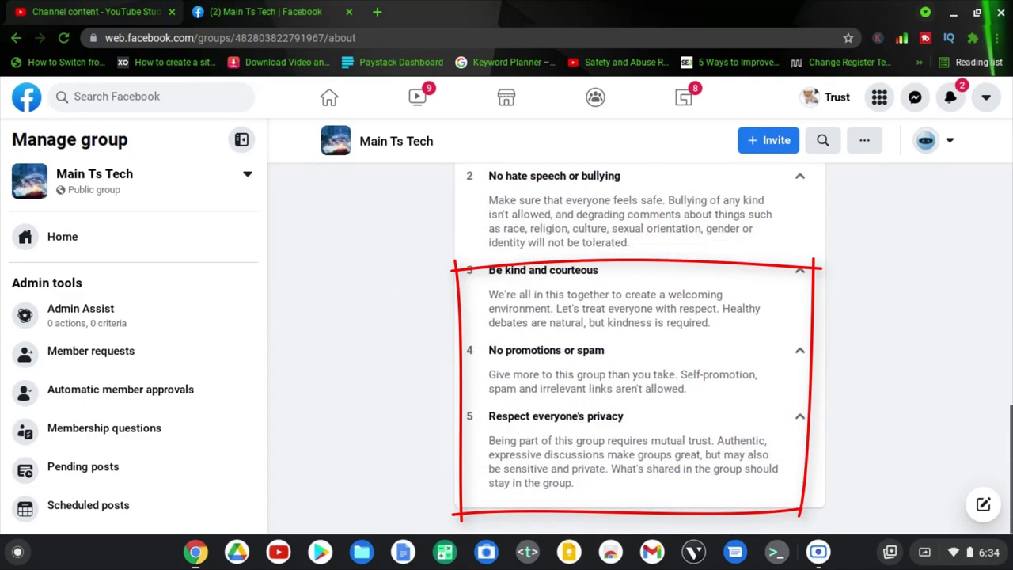
pyautogui.click(800, 420)
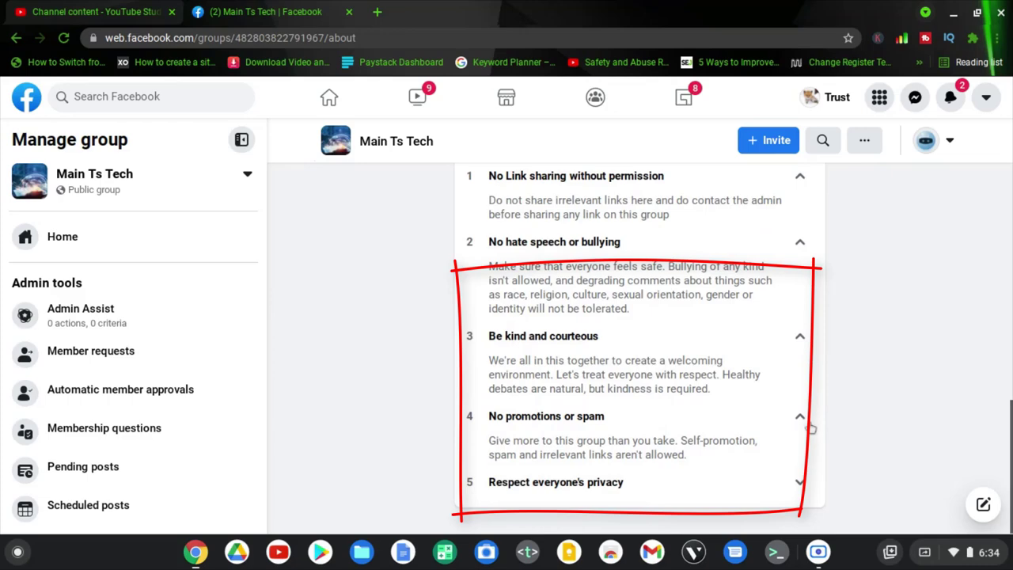
pyautogui.click(800, 484)
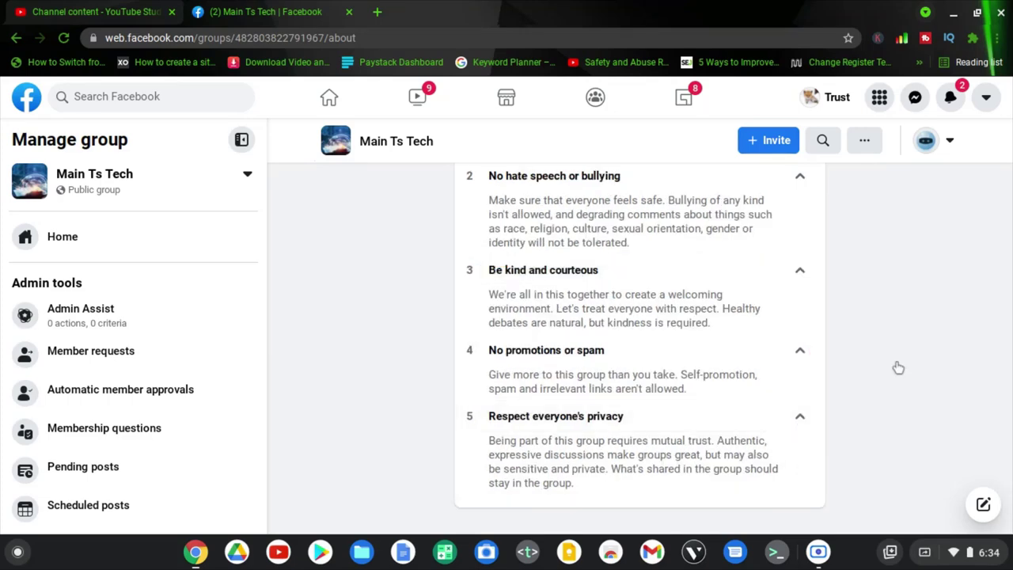
pyautogui.scroll(15, 639, 317)
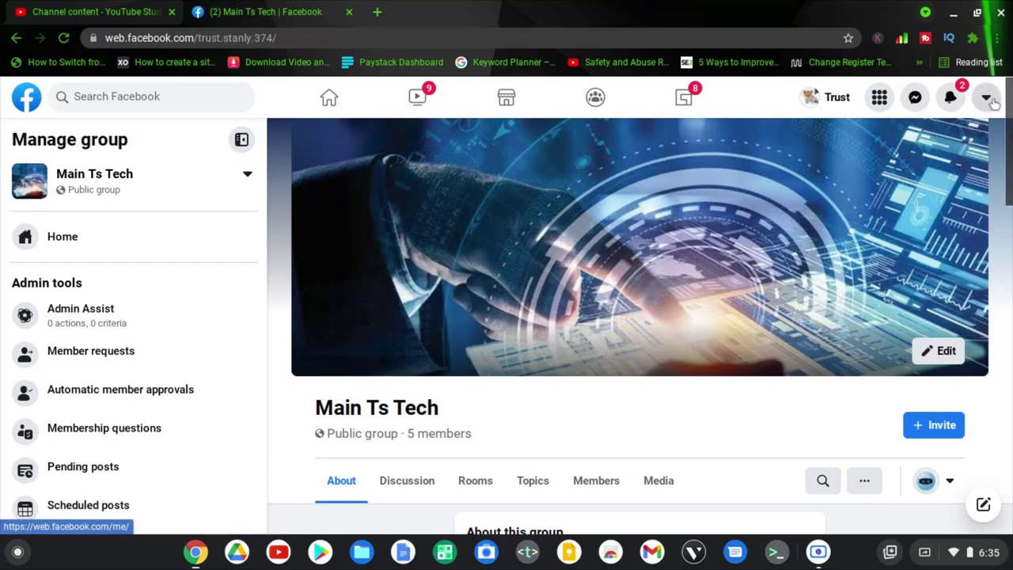
pyautogui.click(990, 98)
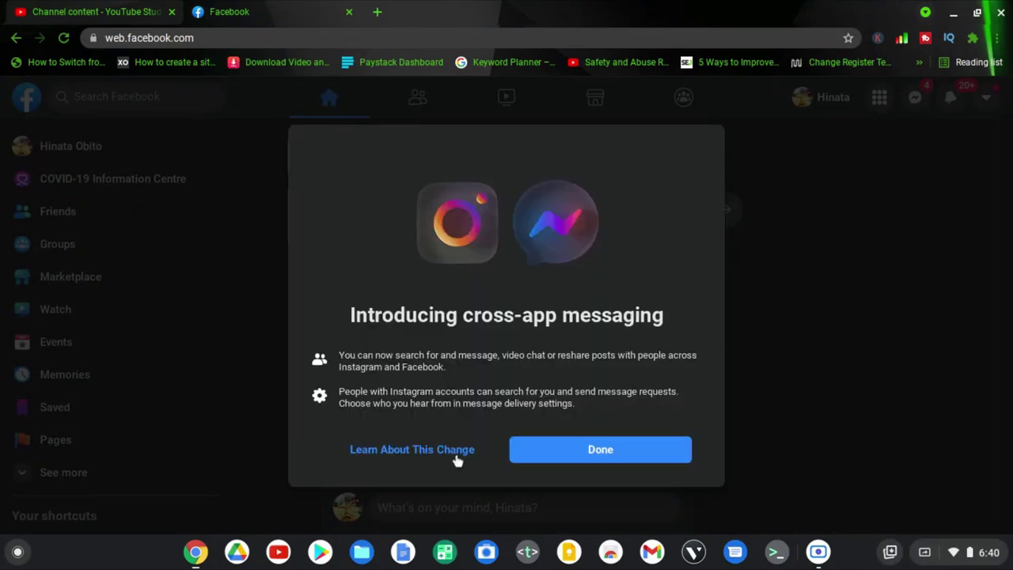
# - Signed in as the member account, dismiss the cross-app messaging notice and open Groups
pyautogui.click(599, 451)
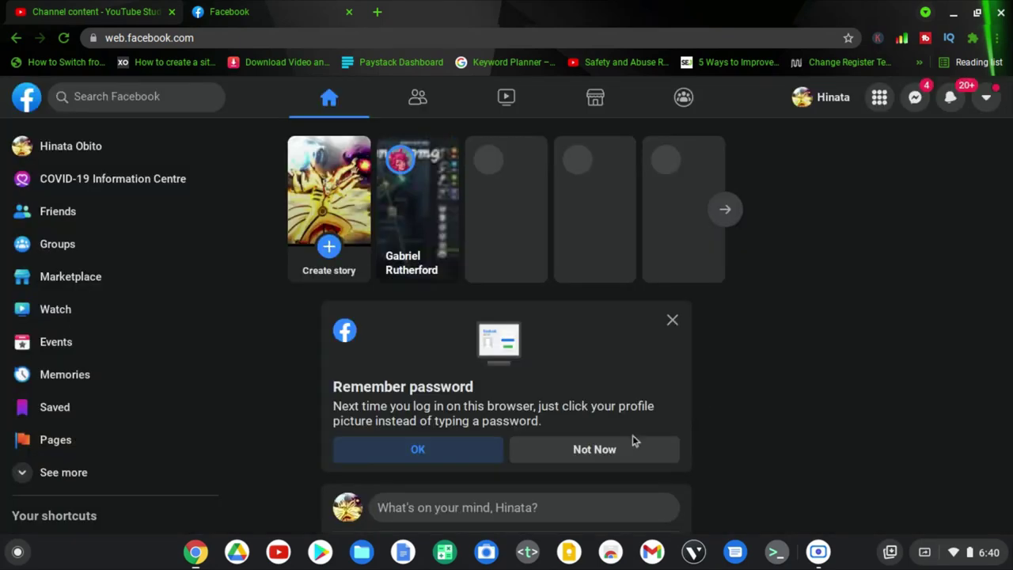
pyautogui.click(685, 100)
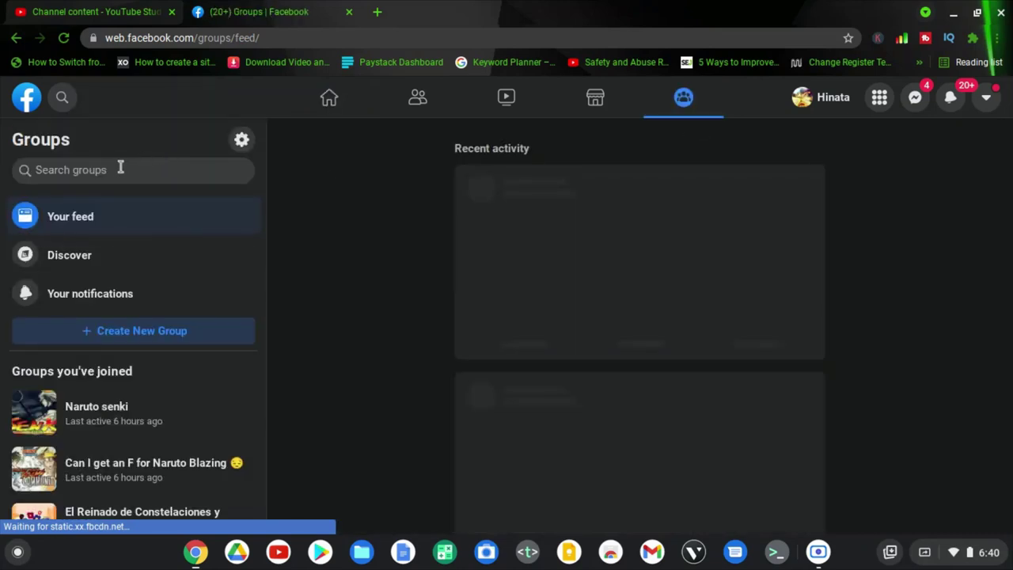
# - Search groups for 'main ts tech' and open the Main Ts Tech group page
pyautogui.click(117, 168)
pyautogui.write('main ts tech')
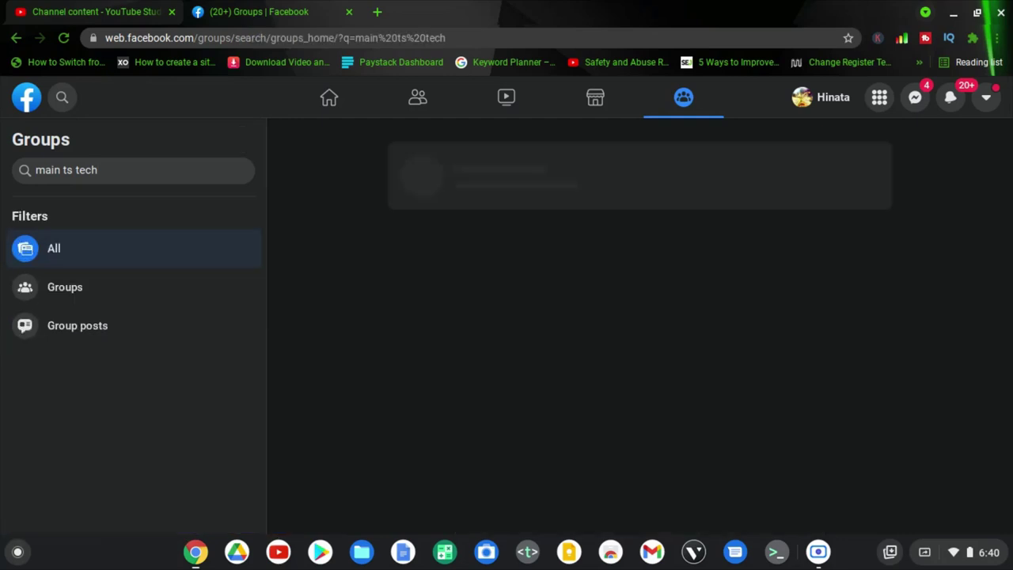
pyautogui.click(85, 293)
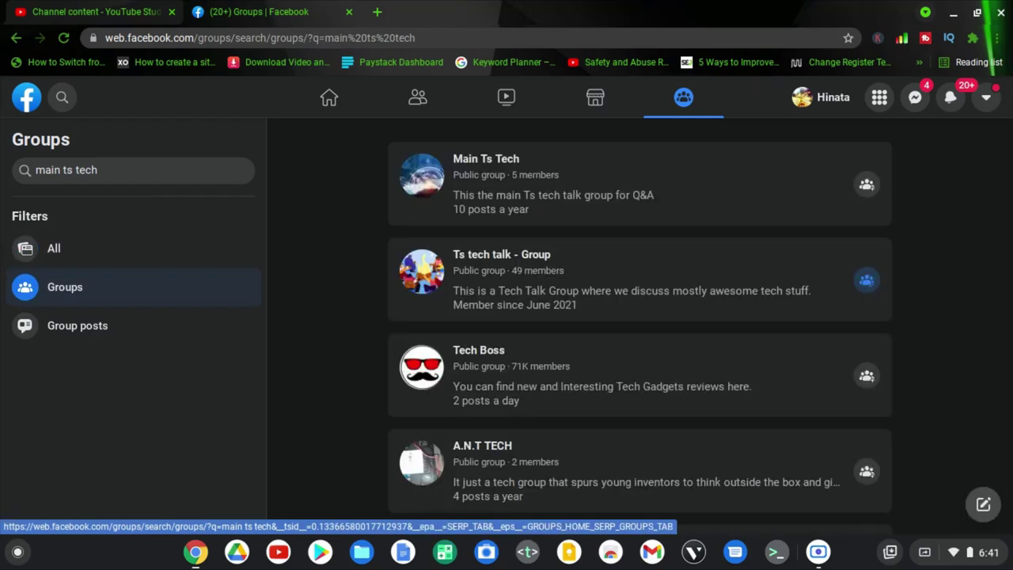
pyautogui.click(488, 161)
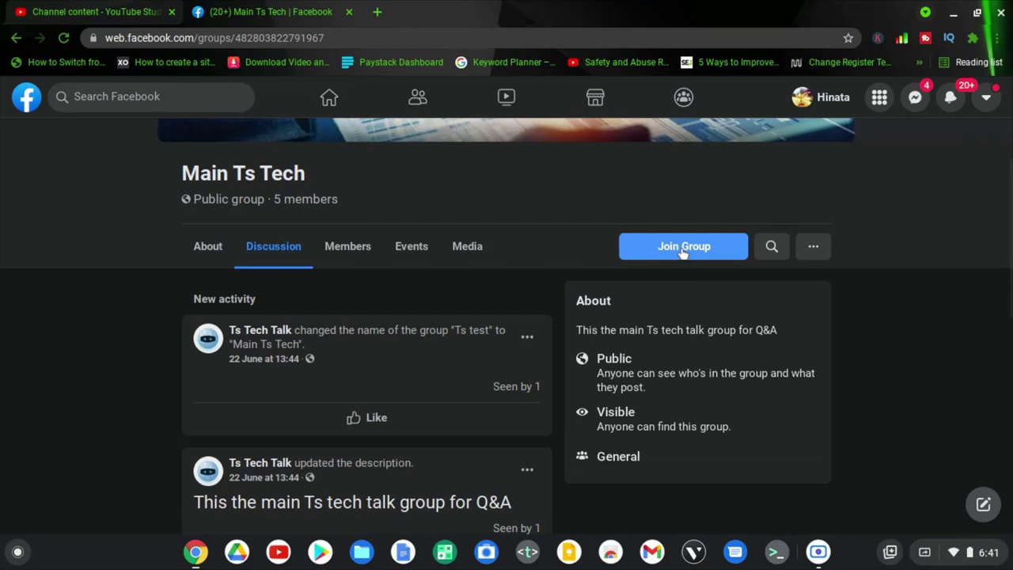
# - Join Main Ts Tech and check the page now shows 6 members and a post composer
pyautogui.click(683, 250)
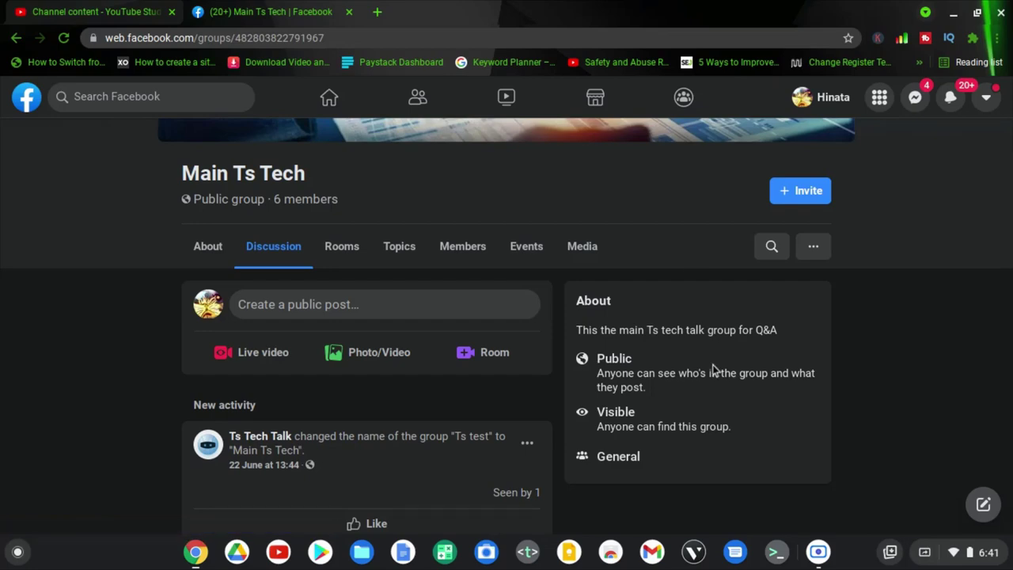
pyautogui.scroll(-3, 712, 364)
pyautogui.scroll(6, 713, 364)
pyautogui.scroll(-3, 712, 364)
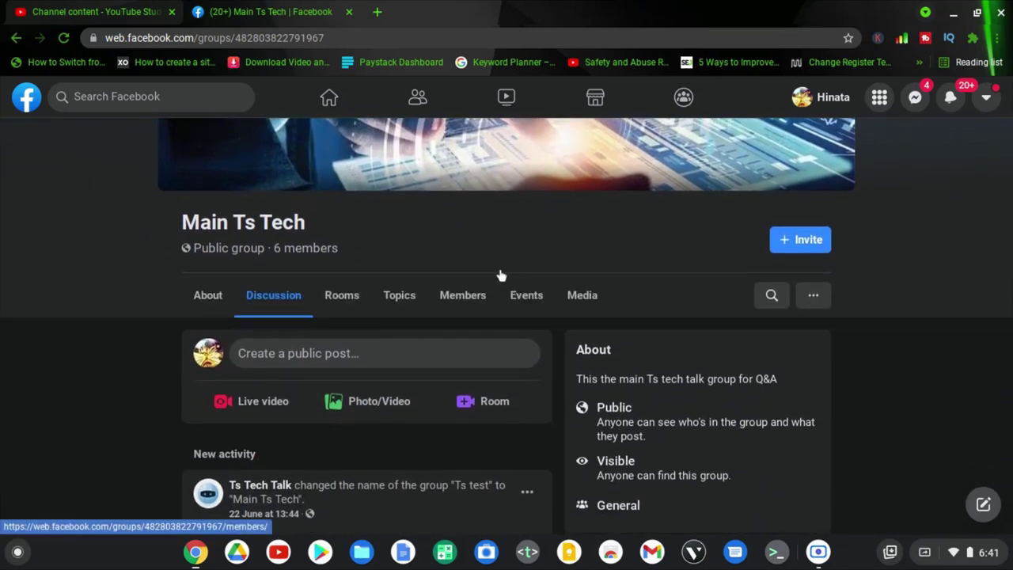
pyautogui.scroll(-1, 673, 349)
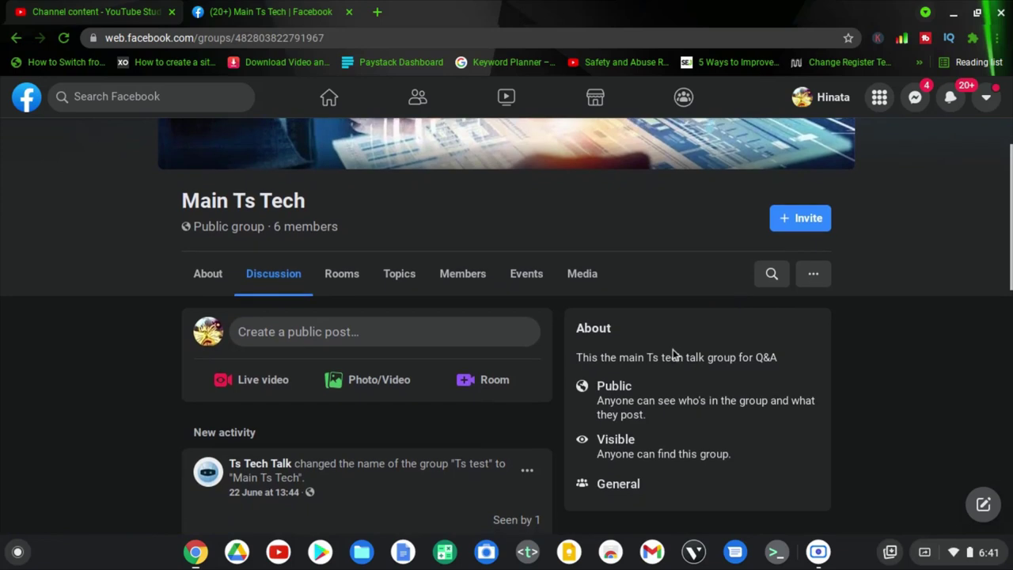
# - Open the group's About page and review its description, activity stats and five rules
pyautogui.click(210, 276)
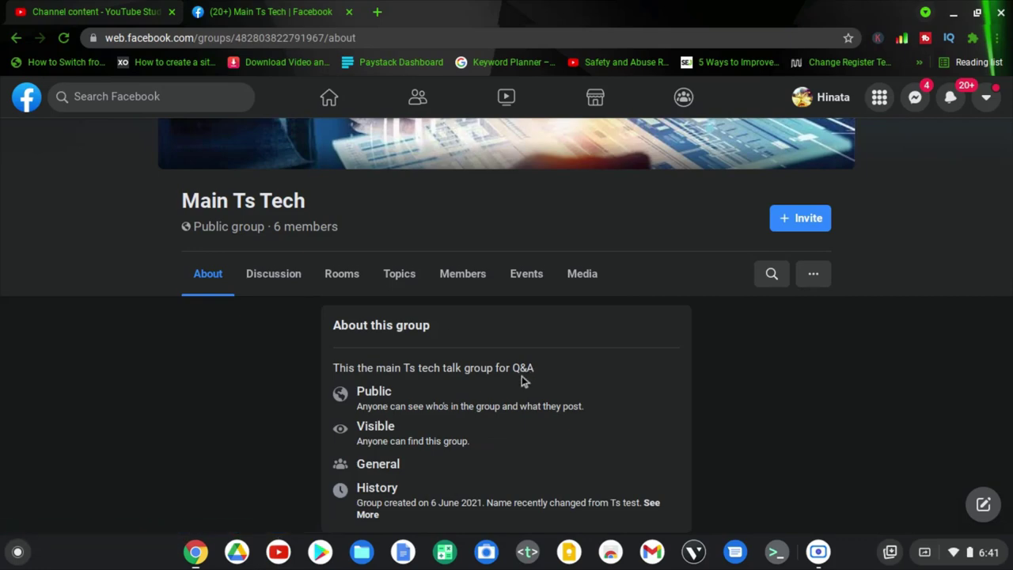
pyautogui.scroll(-5, 522, 380)
pyautogui.scroll(-6, 522, 375)
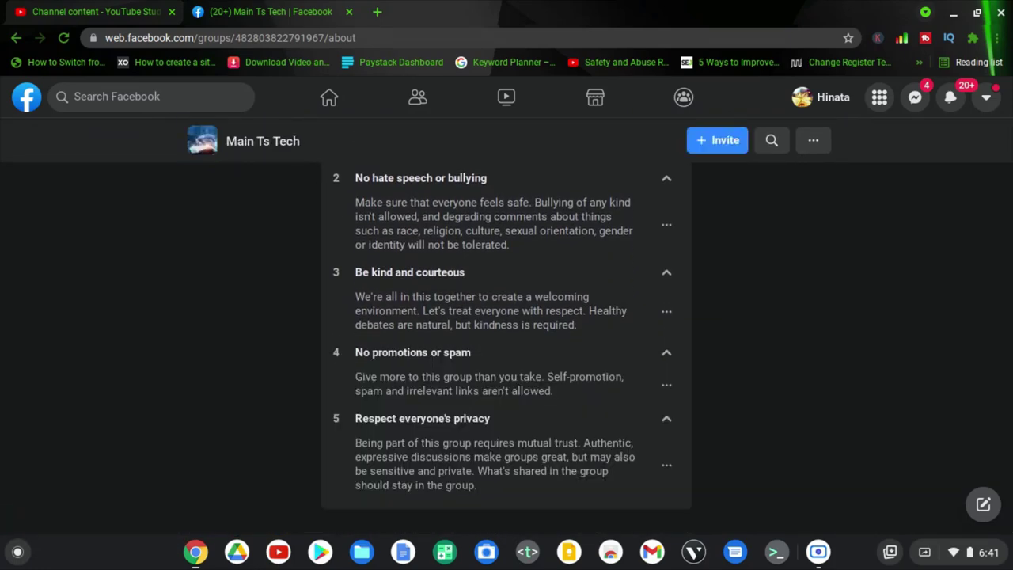
pyautogui.scroll(15, 522, 376)
pyautogui.scroll(-12, 522, 375)
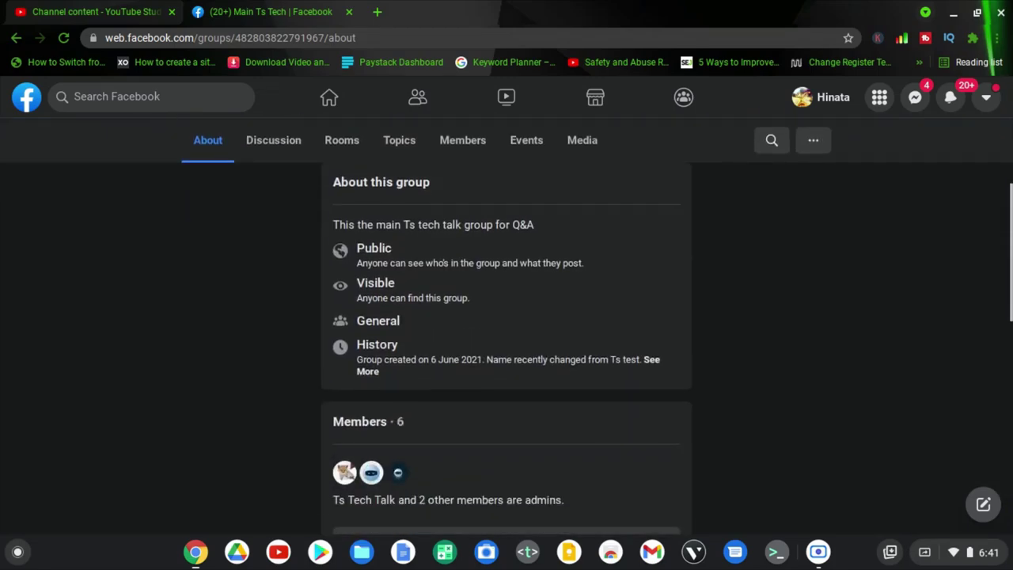
pyautogui.scroll(10, 521, 375)
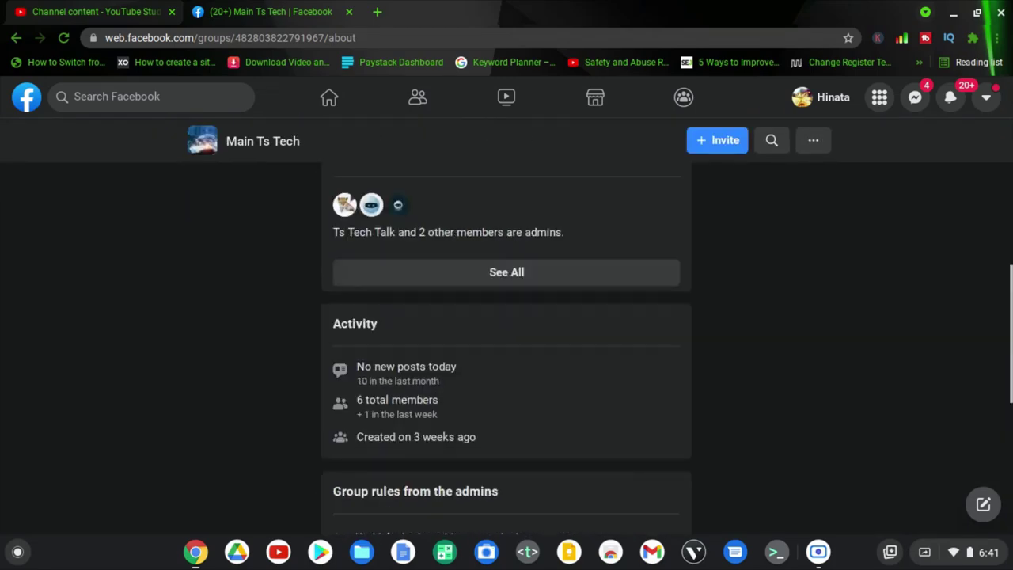